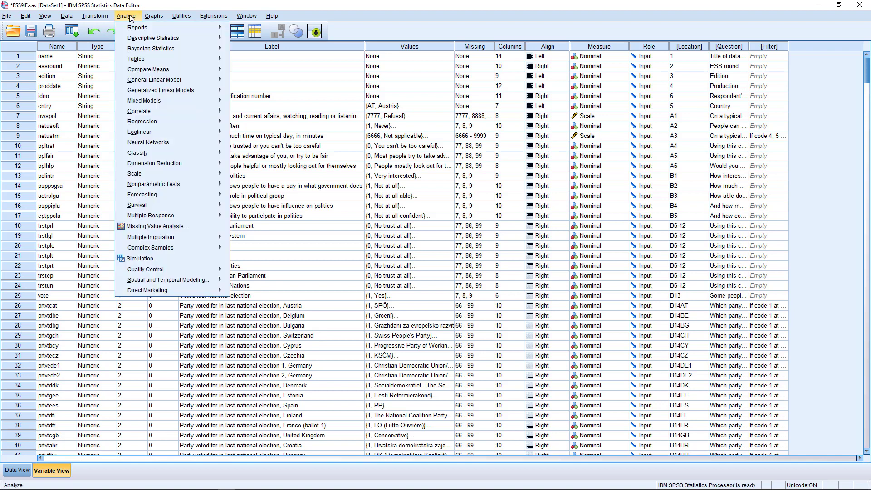
Step: Start a Descriptives analysis and list the available variables by variable name instead of label
mouse_move(142, 41)
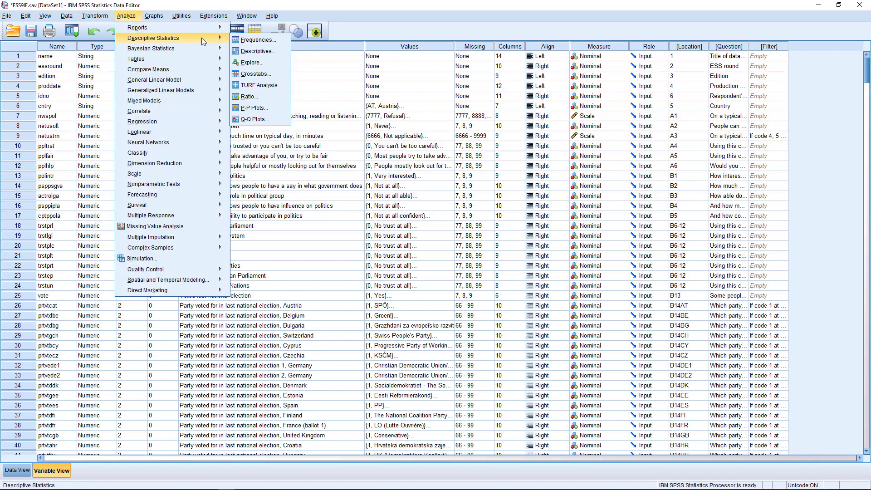
click(257, 51)
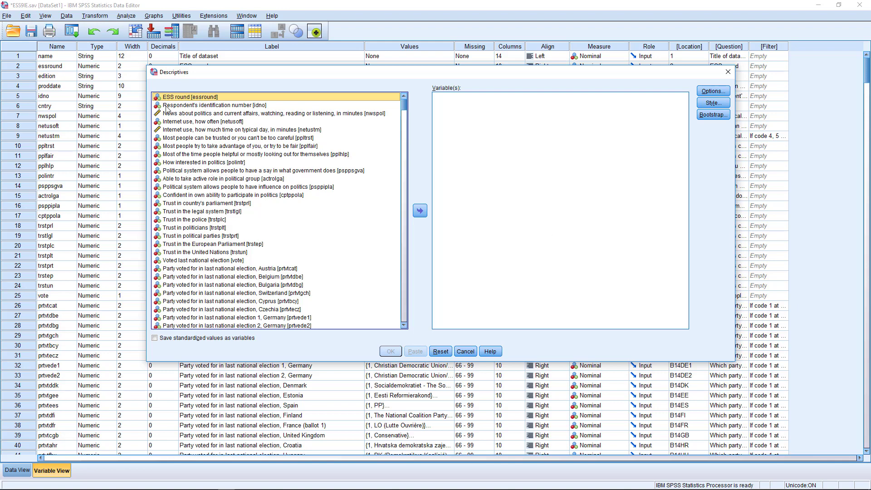
right_click(200, 130)
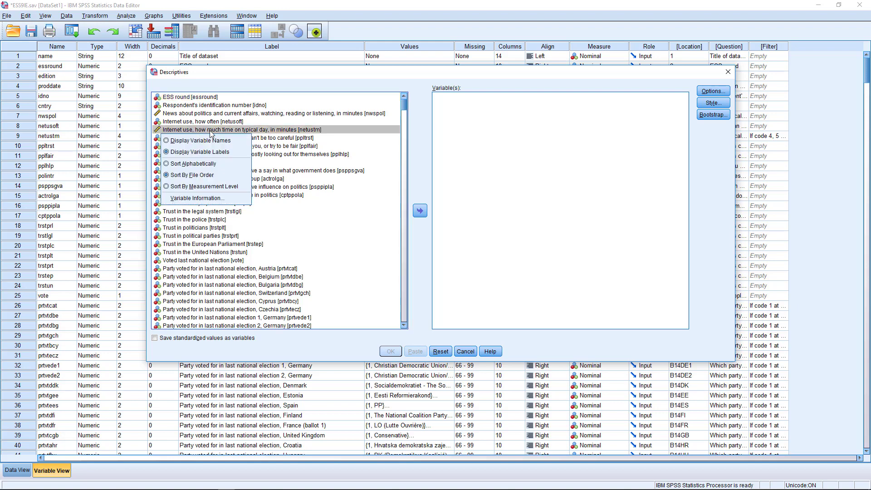
click(211, 143)
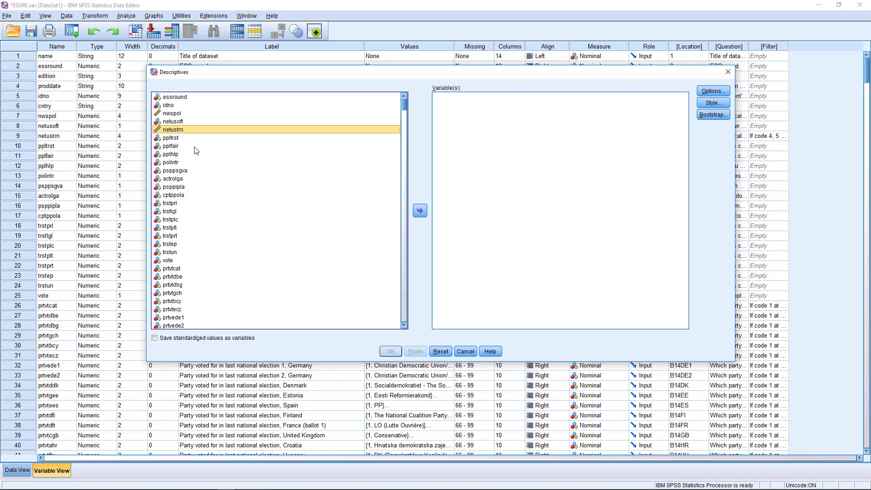
Step: Add nwspol and netustm to the variables of the Descriptives analysis
click(177, 115)
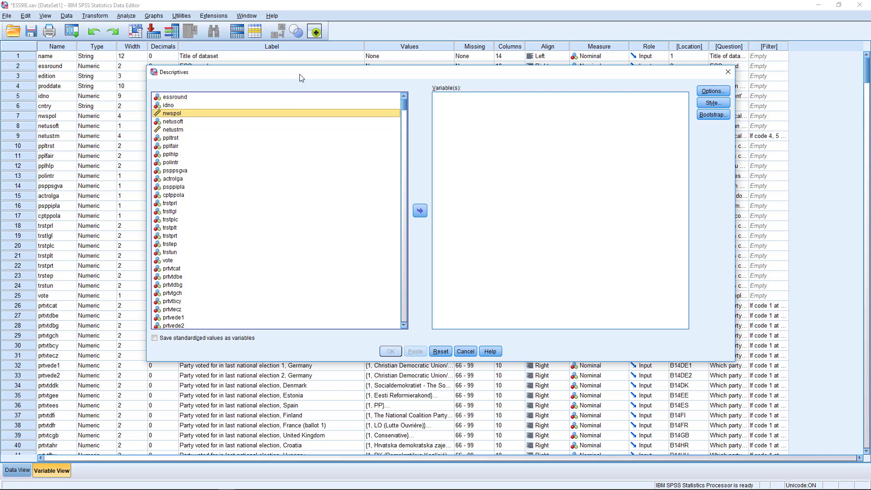
drag(299, 75, 296, 75)
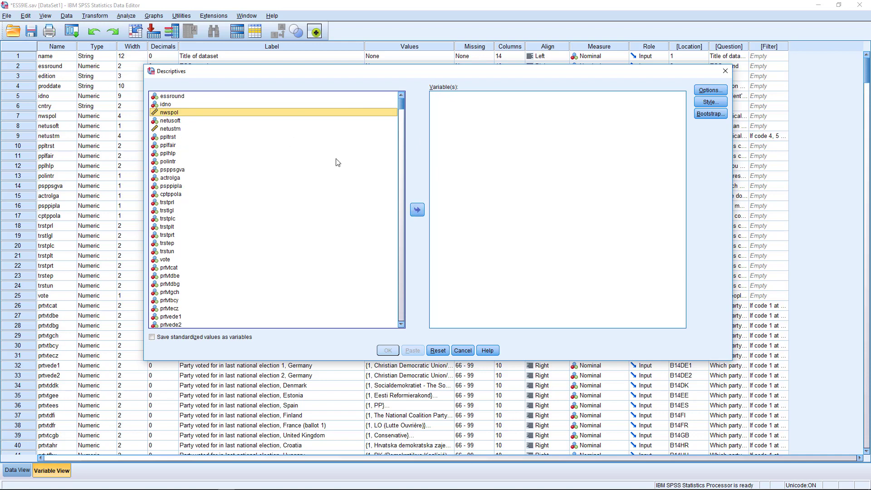
click(416, 210)
click(188, 121)
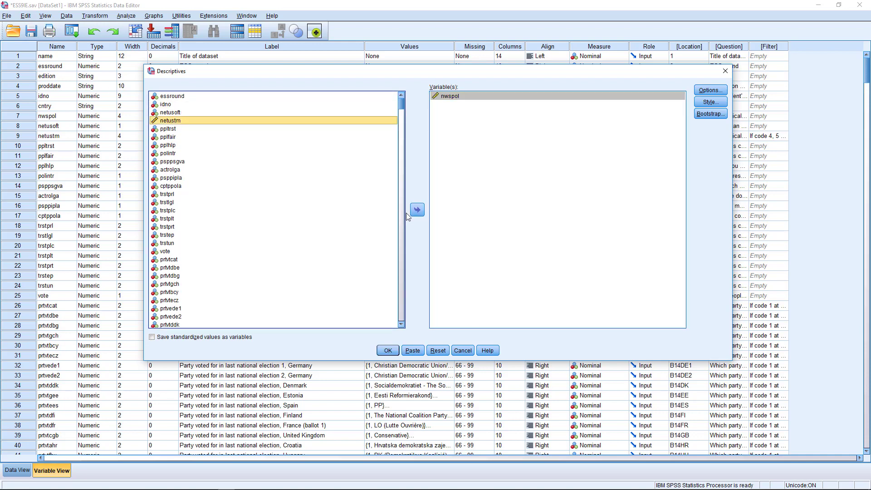
click(417, 210)
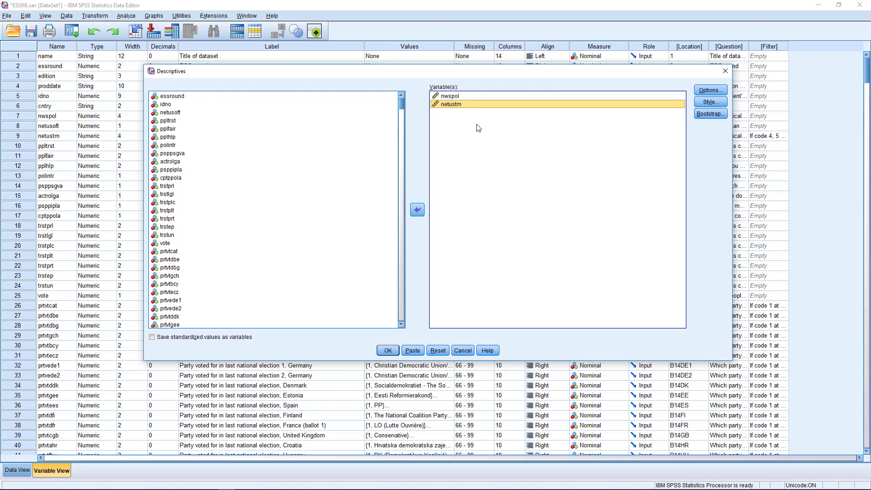
Step: Run the Descriptives analysis with the mean, standard deviation, minimum and maximum as the reported statistics
click(710, 90)
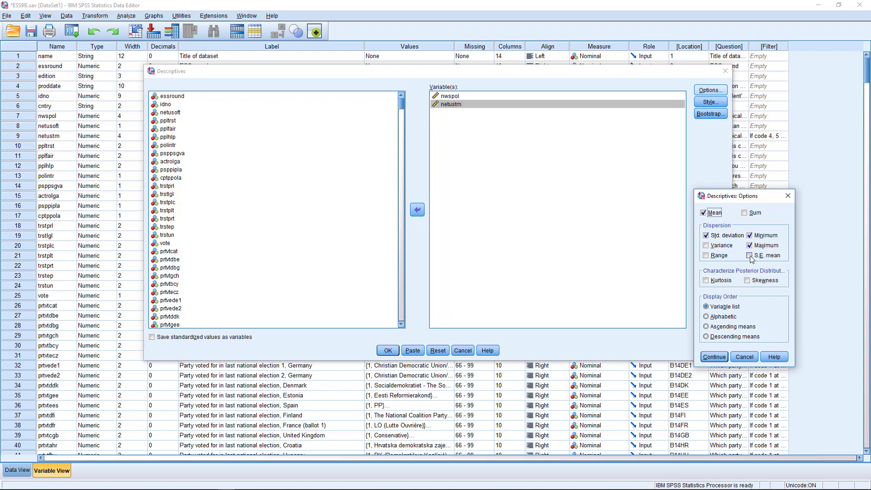
click(714, 356)
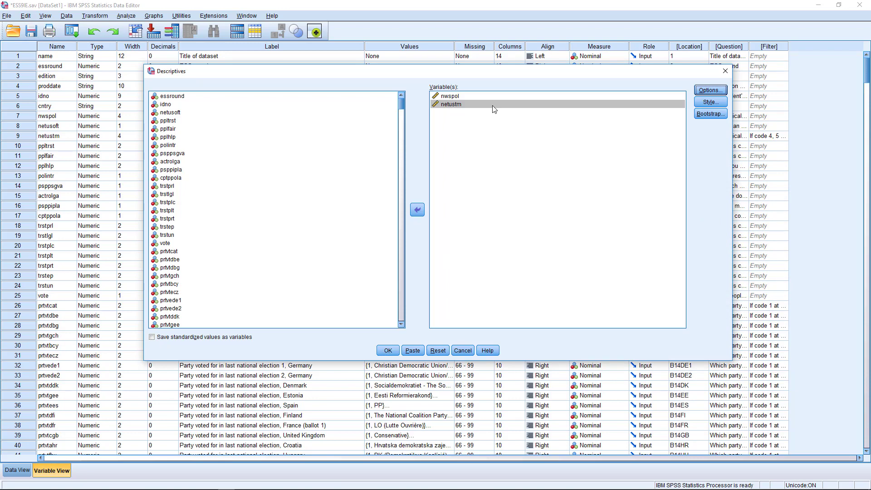
click(388, 350)
Step: Switch to the output window and examine the Descriptive Statistics table for both variables
mouse_move(225, 489)
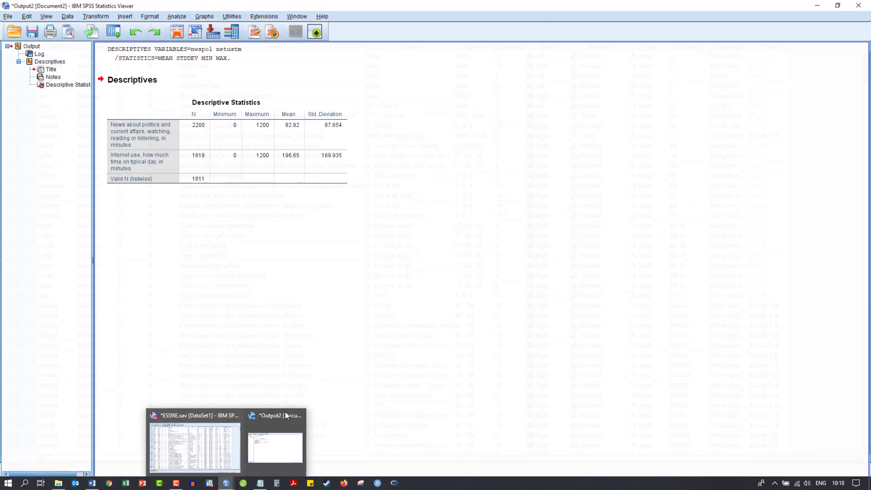
click(285, 413)
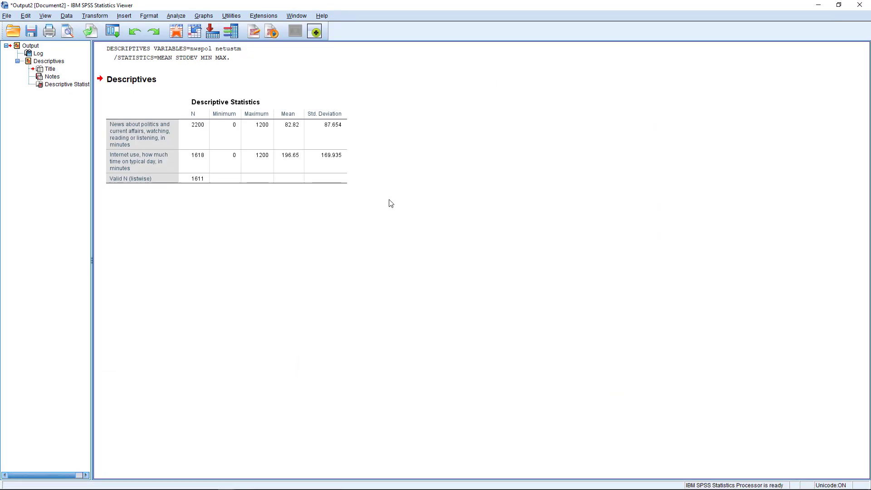
click(222, 157)
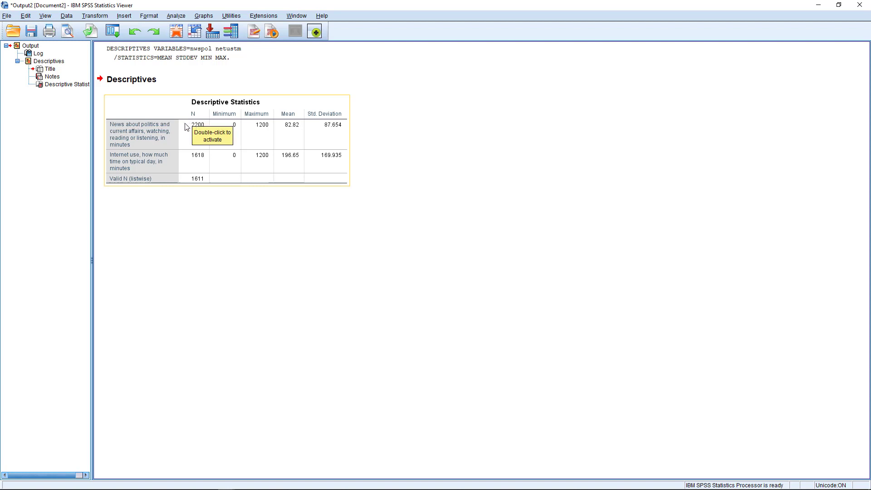
click(233, 245)
click(129, 126)
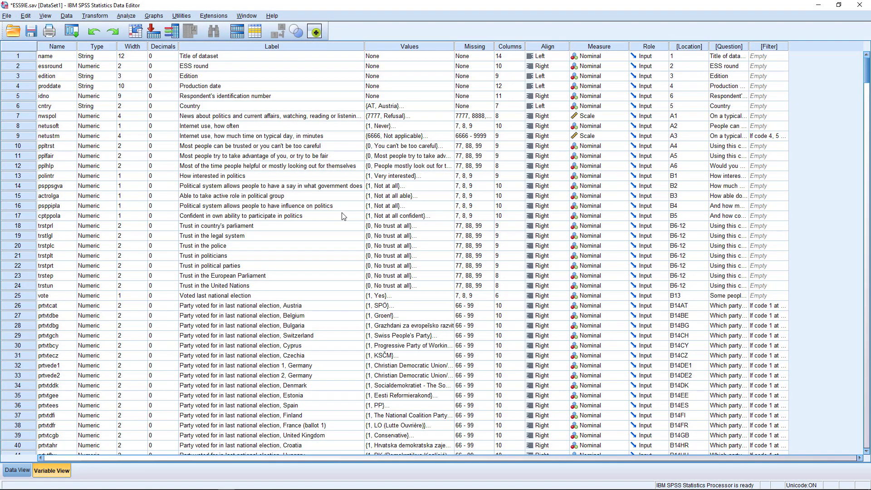
Step: Start an Explore analysis from the dataset with the news consumption variable and netustm as dependent variables
click(126, 16)
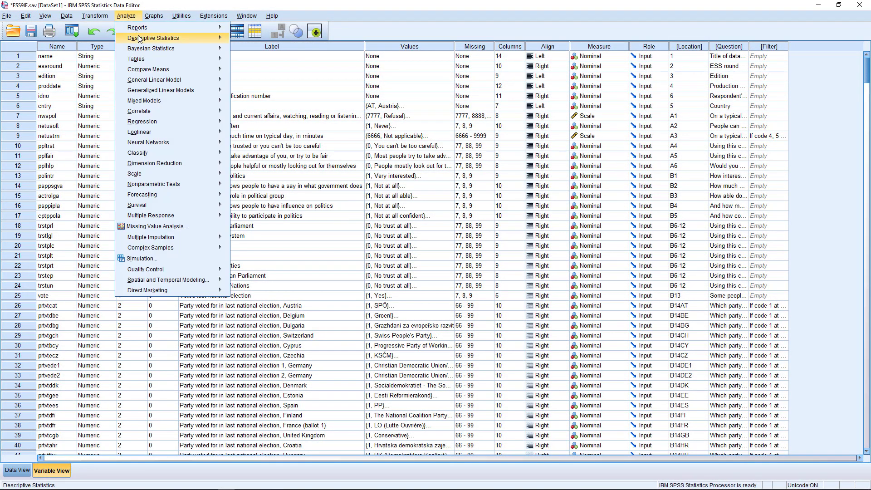
mouse_move(170, 40)
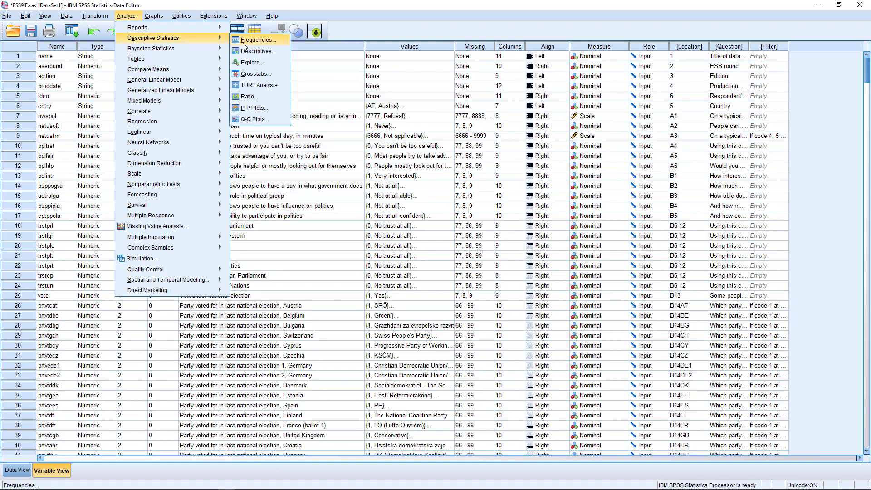
click(250, 63)
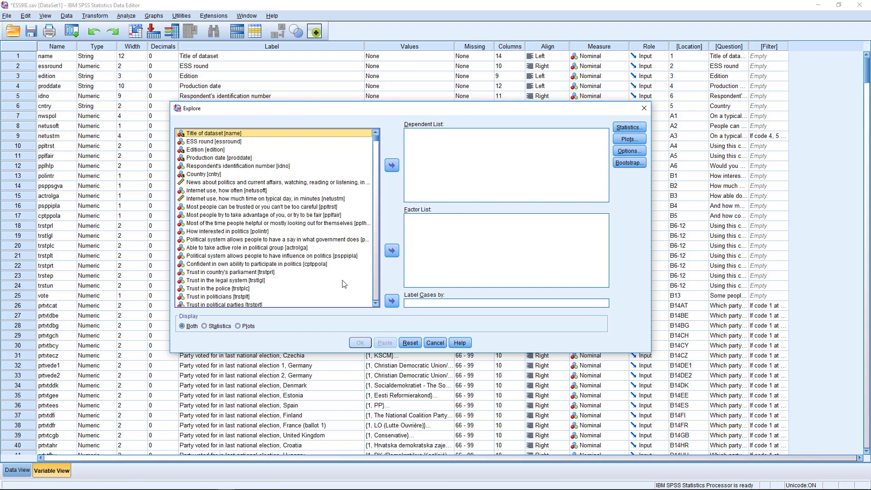
click(207, 183)
click(391, 165)
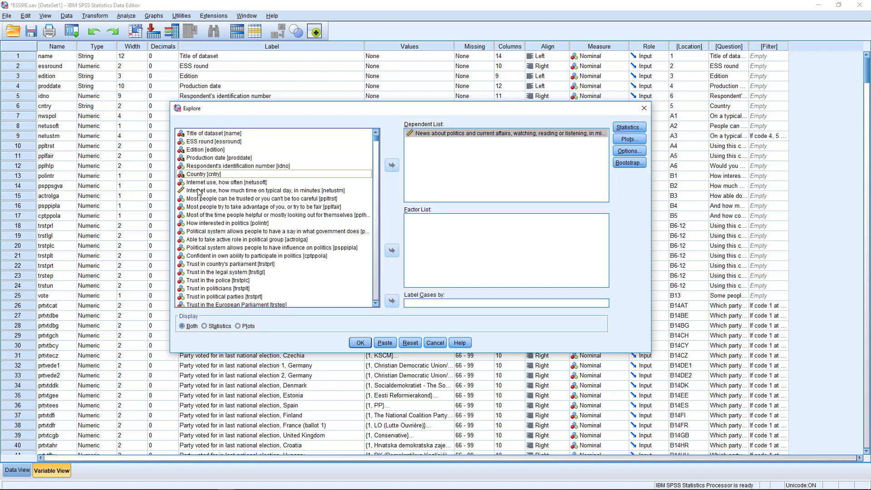
click(198, 191)
click(393, 166)
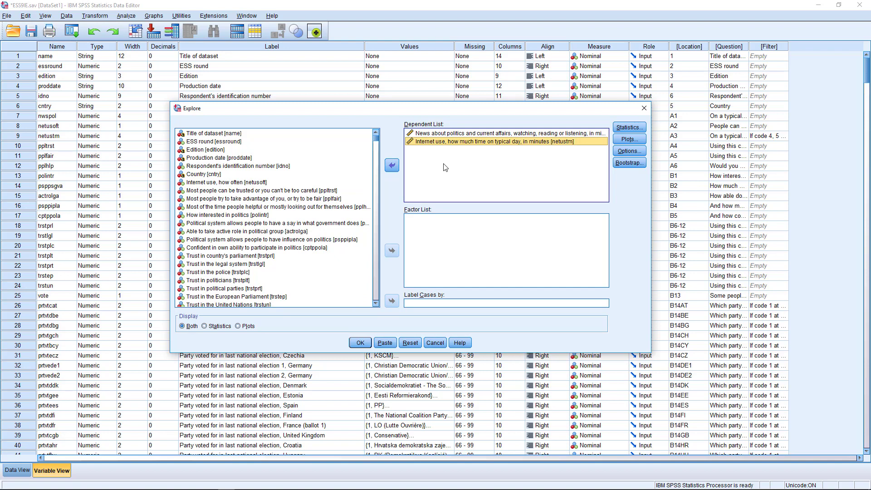
Step: Keep Explore's descriptives with a 95% confidence interval for the mean, and request a histogram instead of the stem-and-leaf plot
click(630, 126)
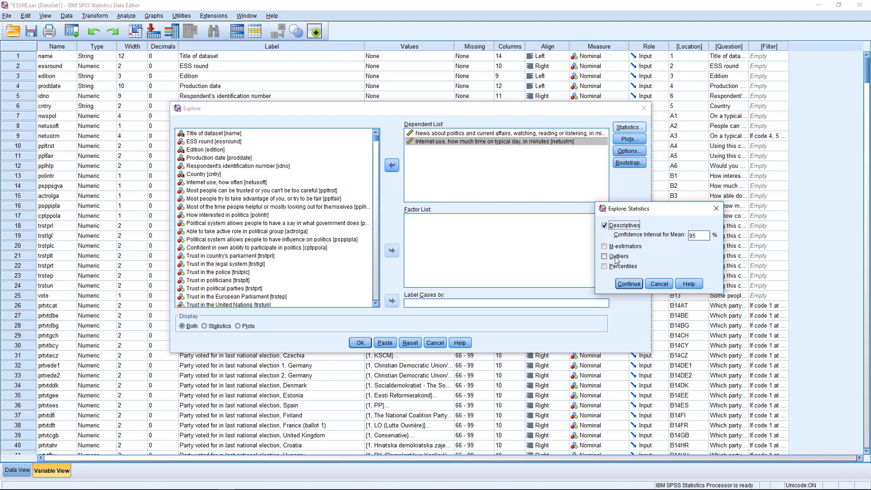
click(629, 284)
click(629, 139)
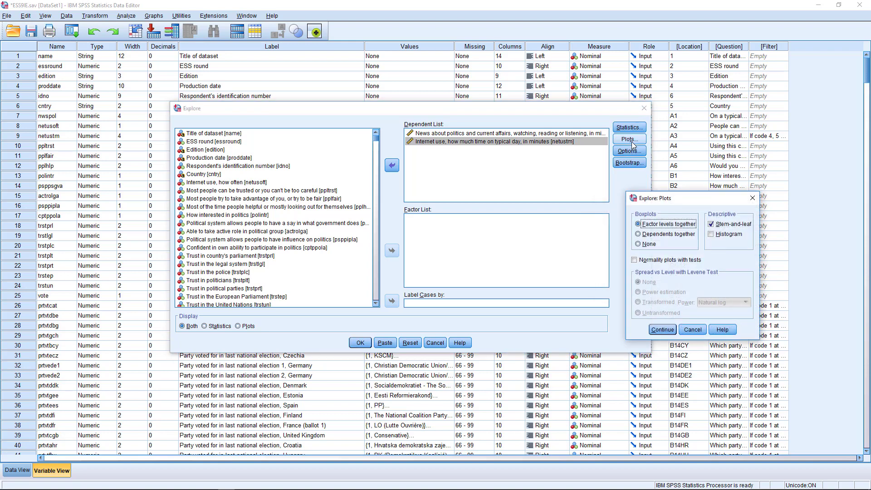
click(711, 224)
click(711, 235)
click(662, 330)
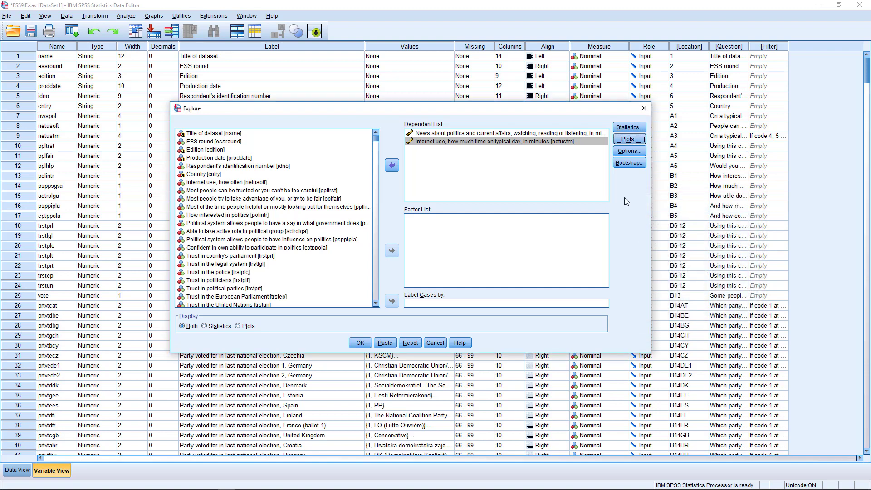
Step: Set Explore's missing values handling to exclude cases pairwise and run the analysis
click(629, 151)
drag(434, 180, 575, 217)
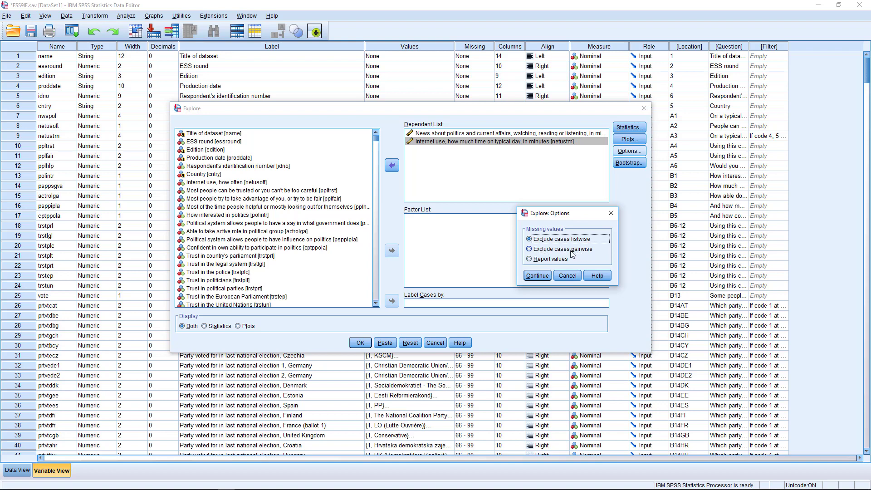
drag(578, 216, 553, 207)
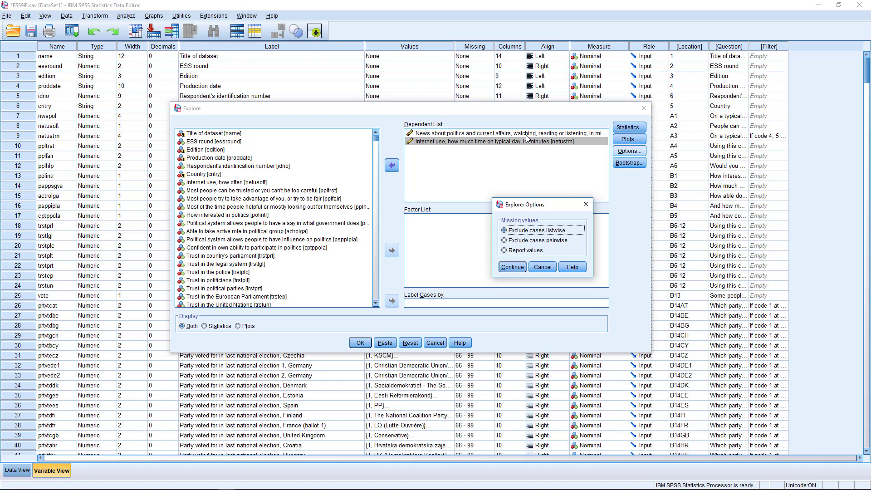
click(504, 240)
drag(557, 206, 538, 191)
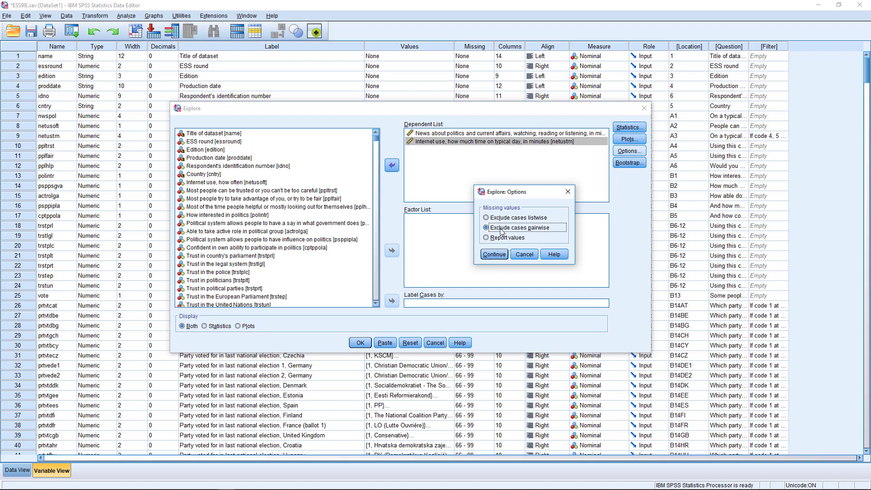
click(494, 255)
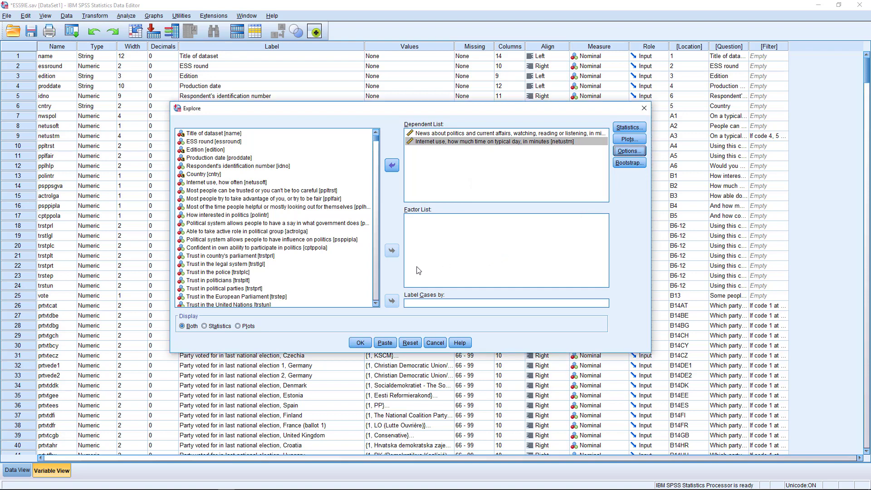
click(360, 343)
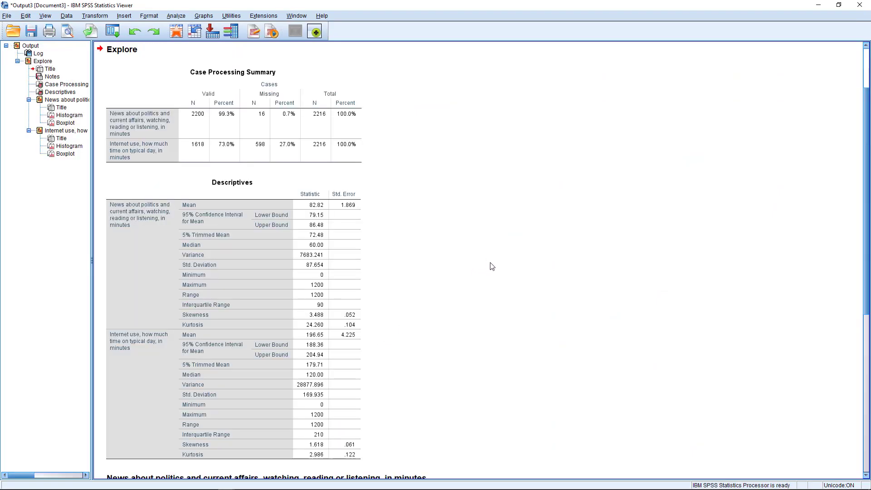
Step: Examine the Explore output: the case processing summary, the descriptives table, and each variable's histogram and boxplot
scroll(483, 249, up, 1)
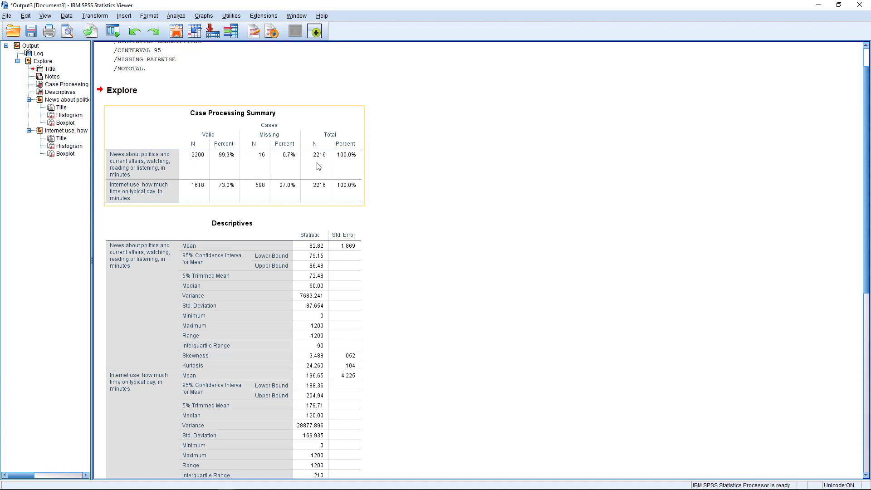
scroll(503, 221, down, 3)
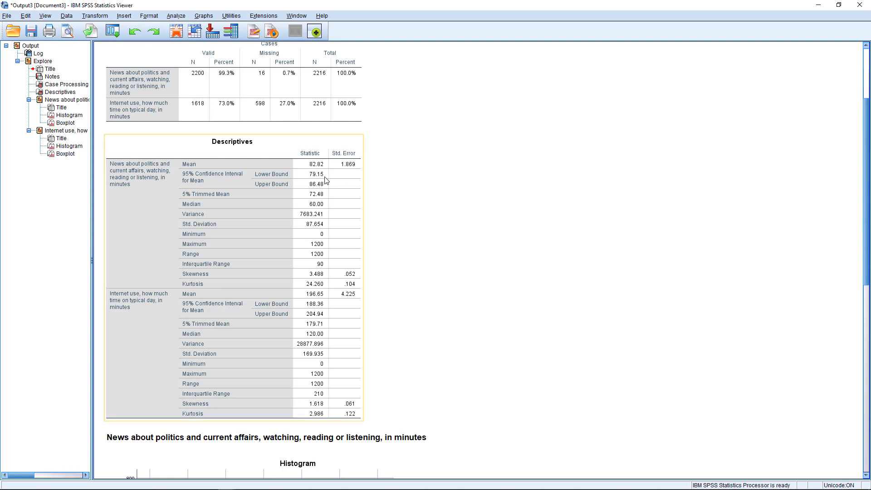
scroll(474, 257, down, 5)
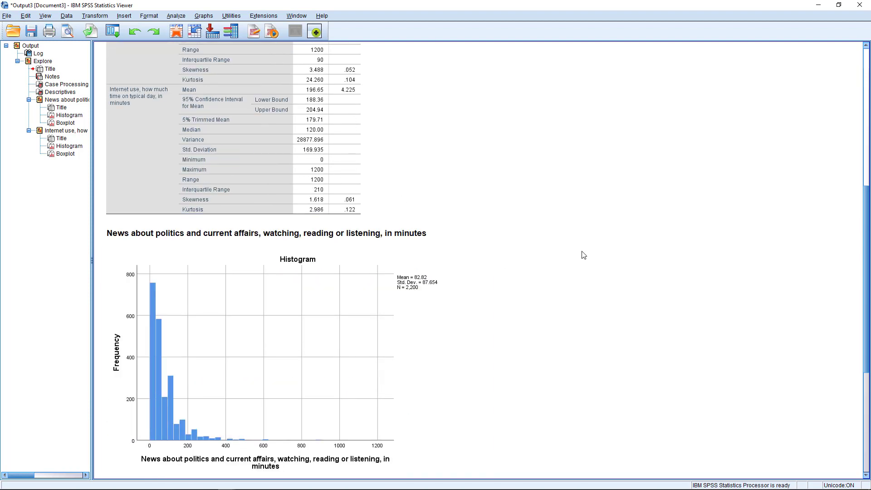
scroll(584, 255, down, 2)
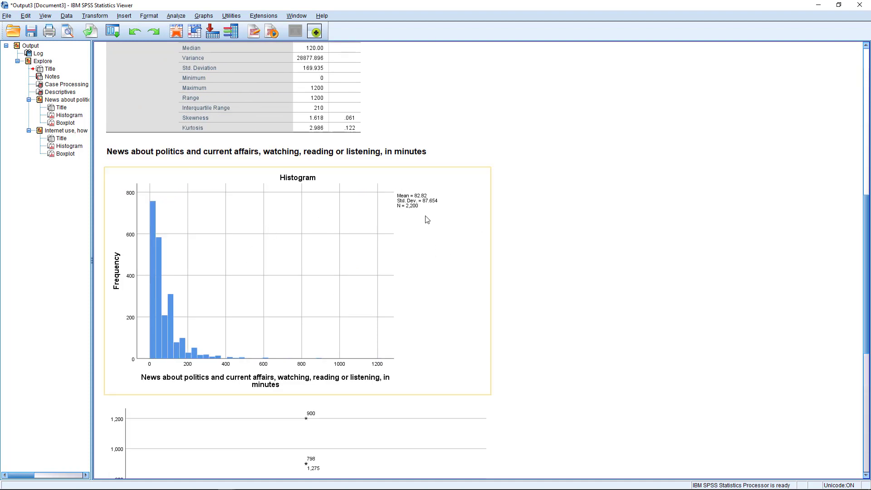
scroll(587, 273, down, 5)
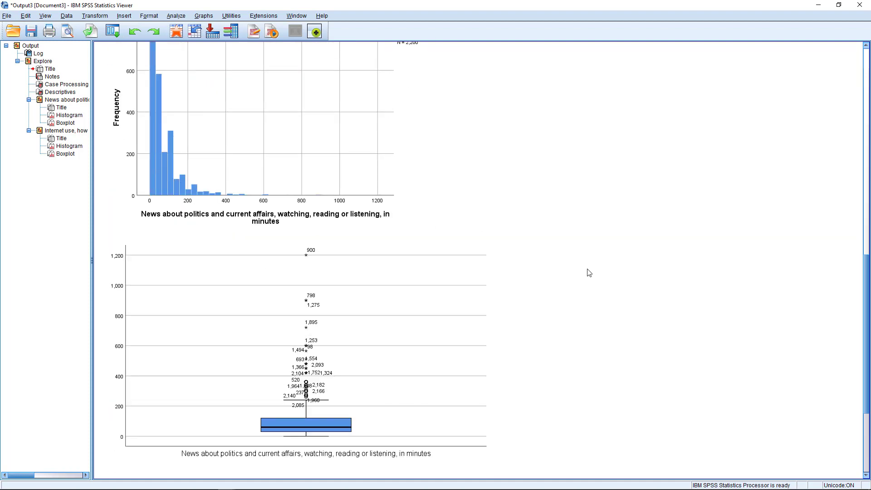
scroll(553, 332, down, 8)
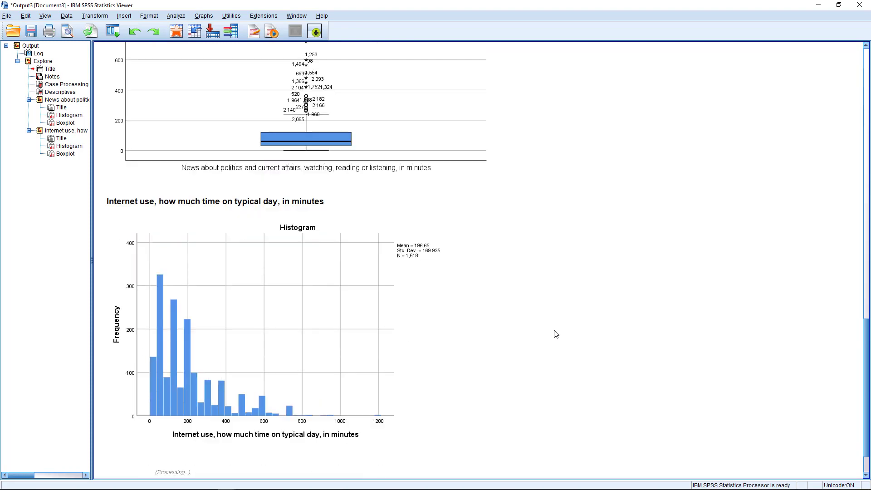
scroll(605, 300, down, 3)
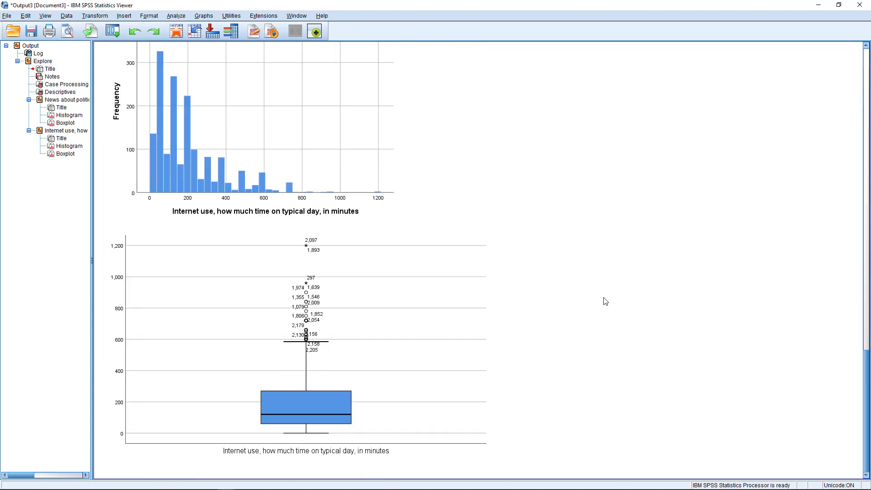
scroll(558, 295, up, 20)
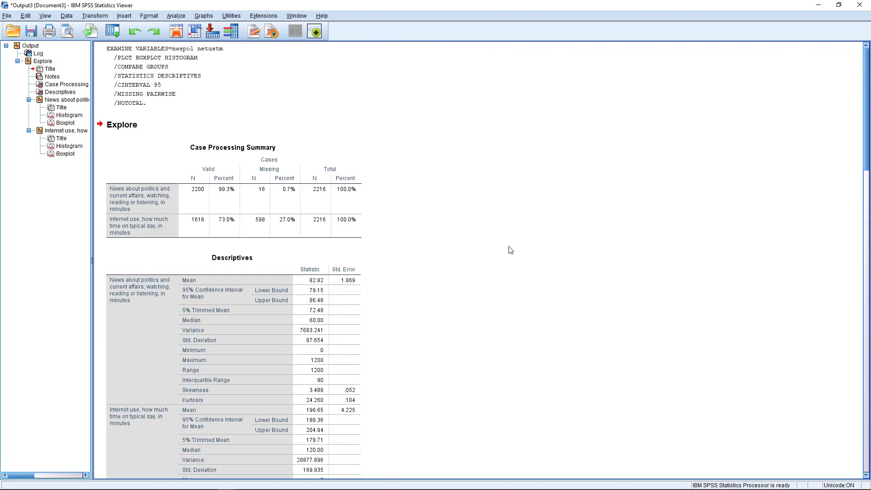
Step: Rerun Explore for the same two dependent variables with Education (four groups) [edgroup2] as the factor
click(176, 15)
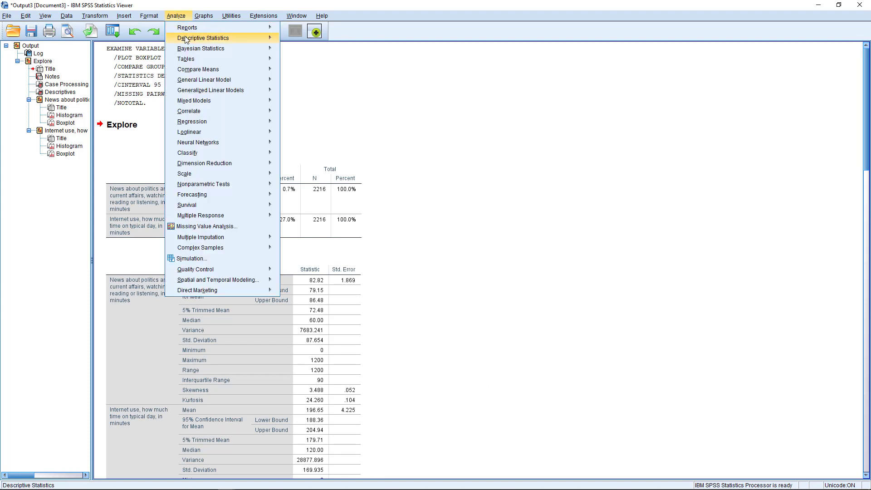
mouse_move(251, 39)
click(311, 62)
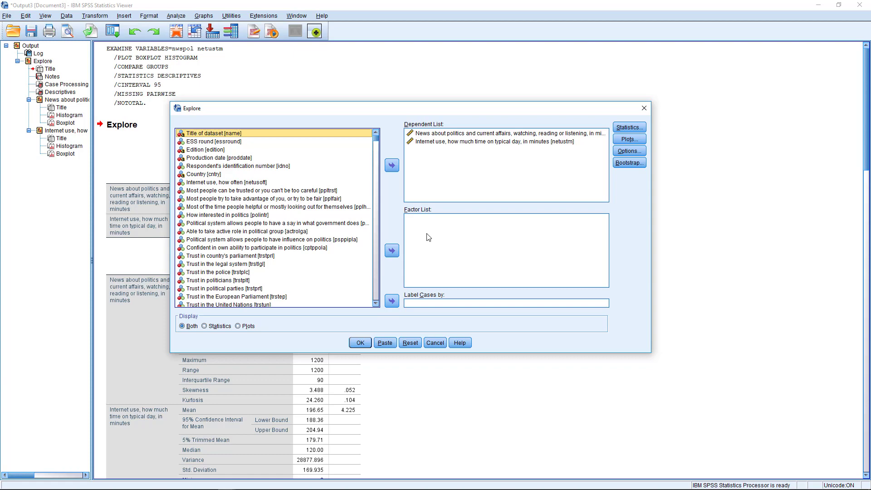
drag(377, 142, 378, 302)
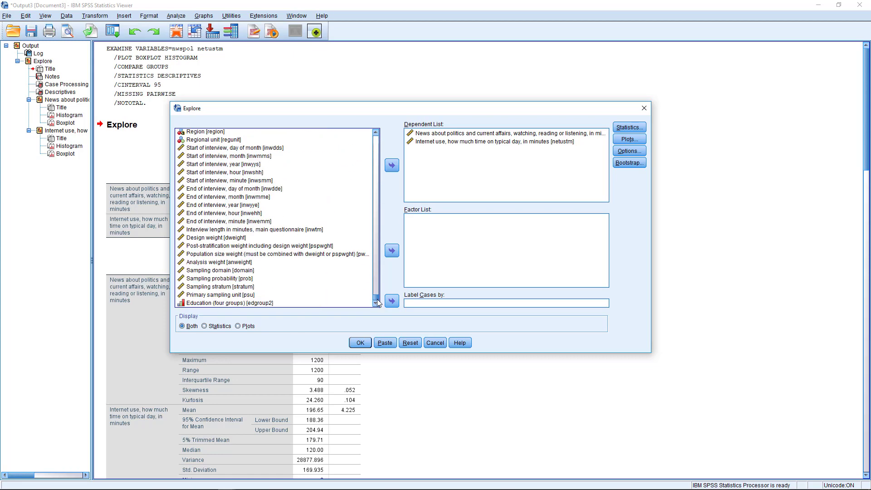
click(217, 303)
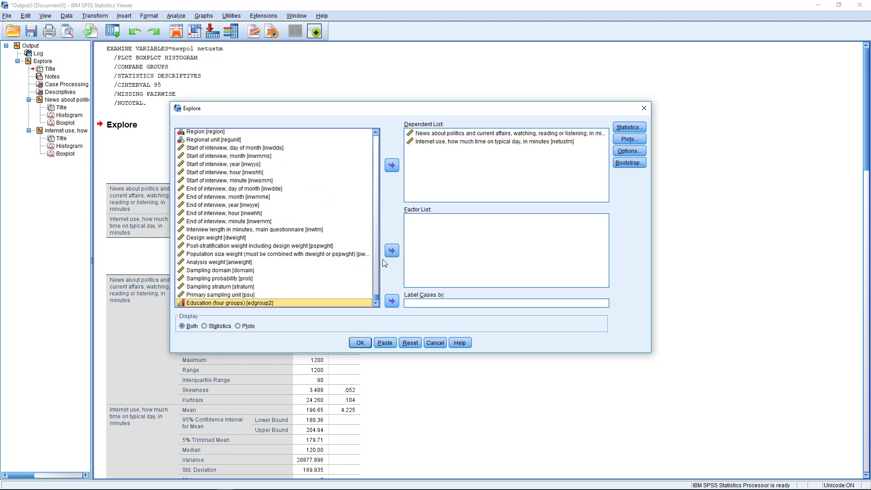
click(392, 250)
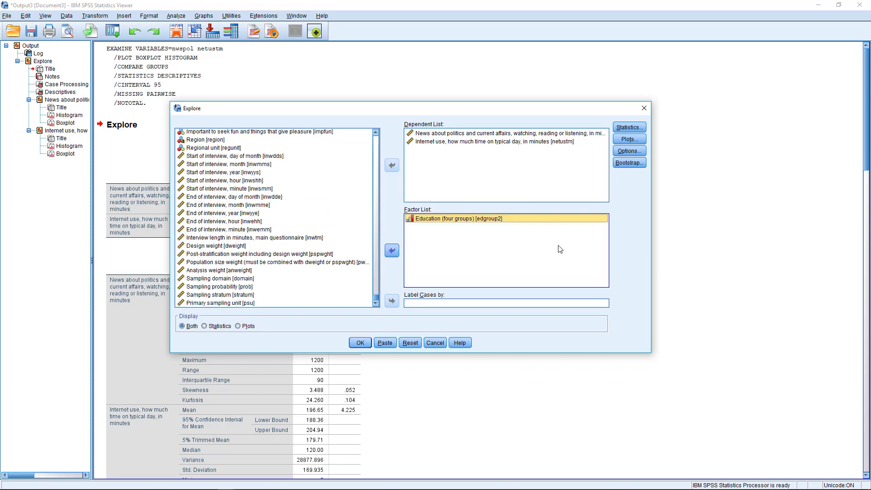
click(359, 343)
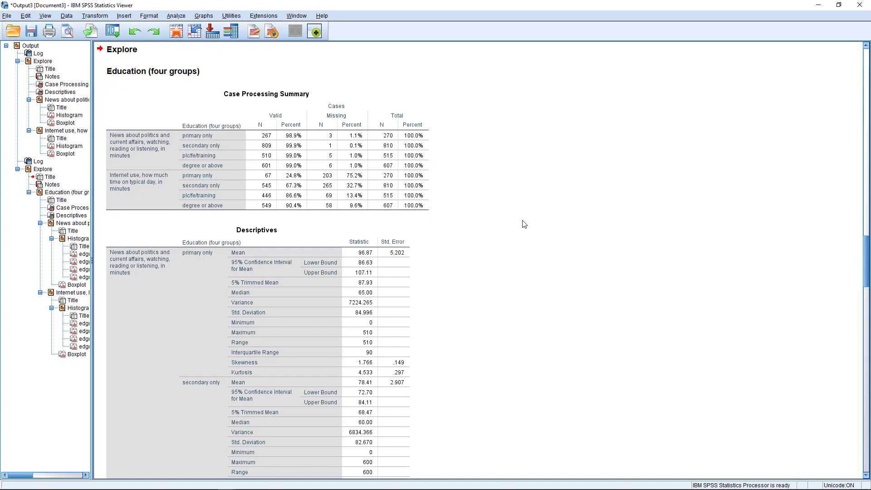
Step: Examine the Descriptives table for news consumption, comparing the statistics across the four education groups
scroll(521, 221, down, 3)
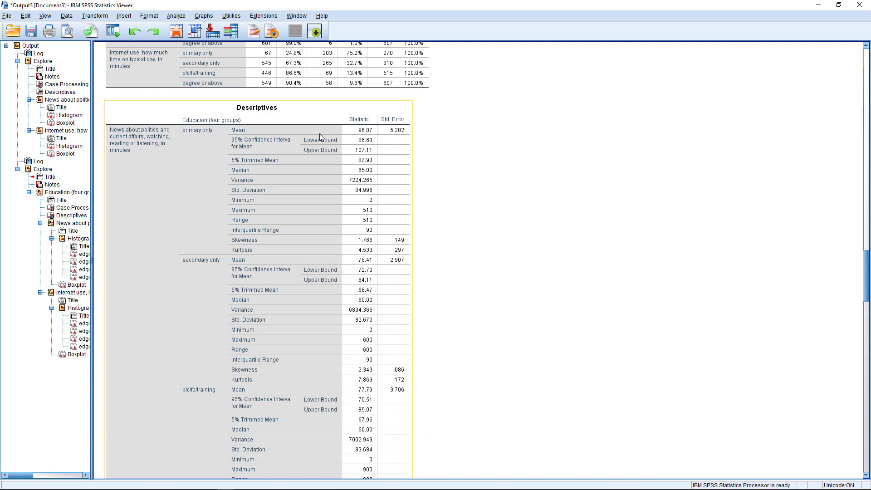
scroll(178, 260, down, 10)
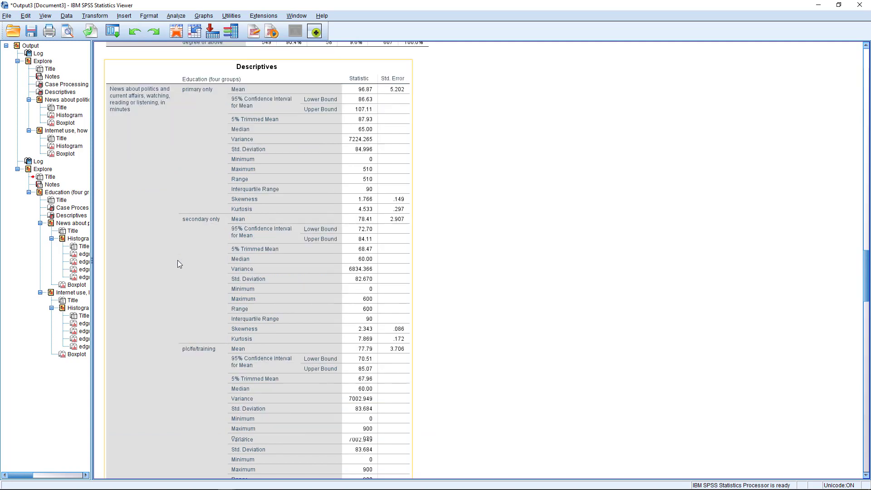
scroll(156, 266, up, 8)
scroll(157, 271, up, 2)
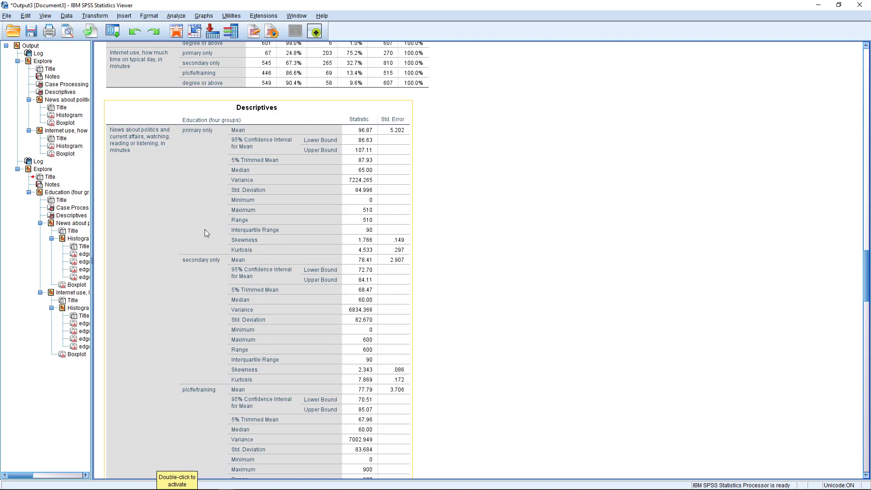
scroll(211, 238, down, 5)
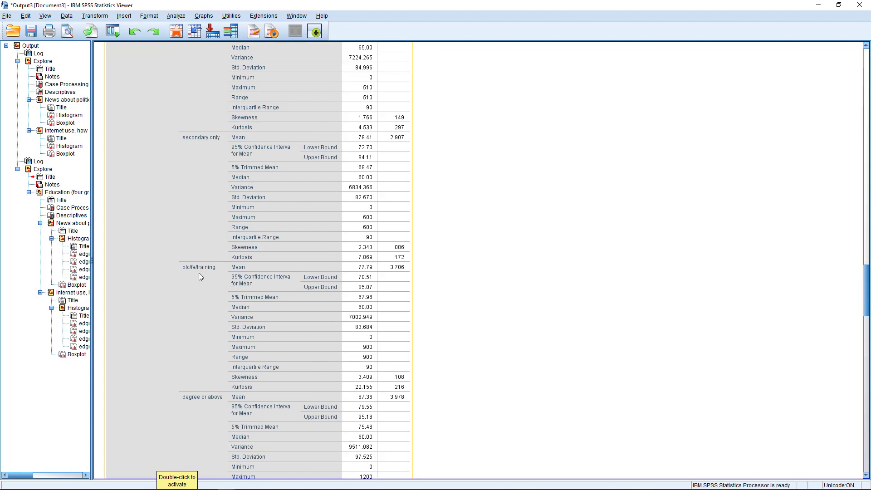
scroll(202, 279, down, 2)
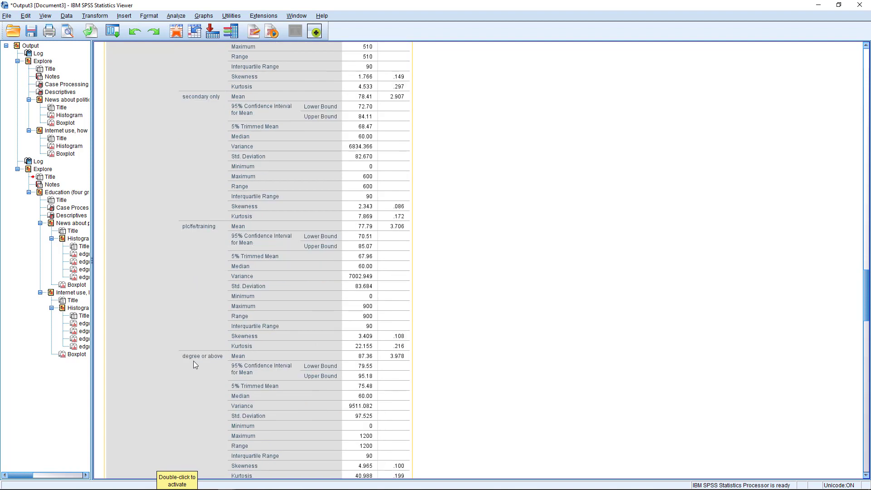
scroll(193, 340, down, 2)
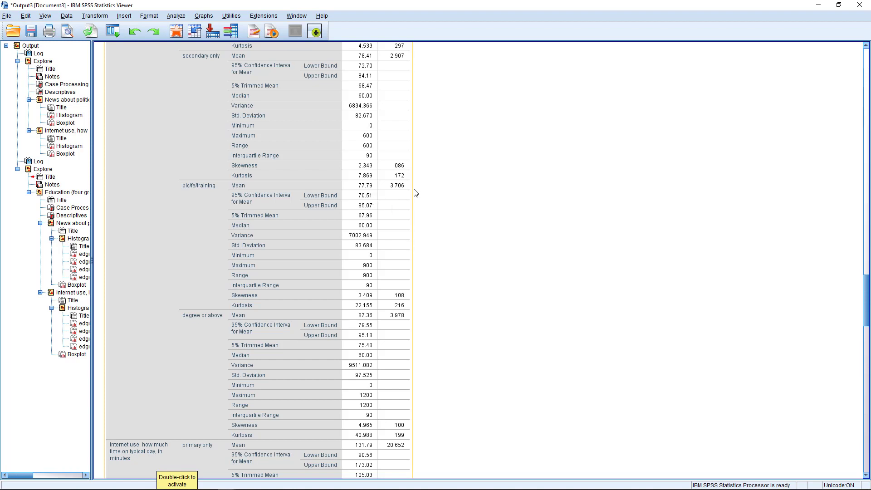
scroll(416, 193, up, 5)
scroll(418, 193, up, 2)
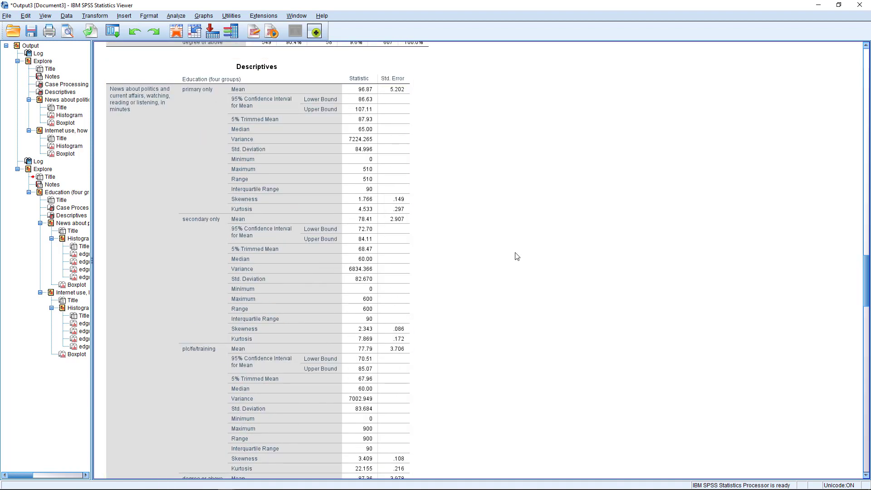
Step: Examine the Descriptives table for daily internet use, comparing the means and medians across the four education groups
scroll(541, 297, down, 20)
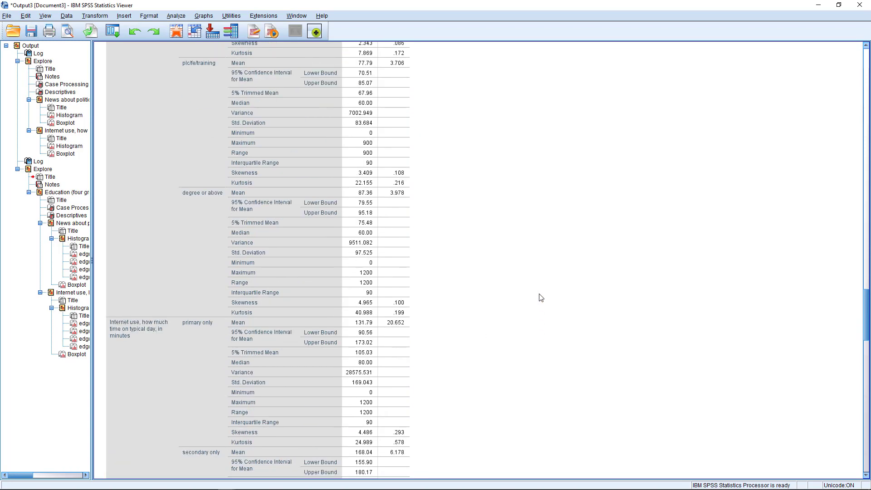
scroll(541, 298, down, 8)
scroll(541, 297, up, 20)
scroll(151, 89, down, 9)
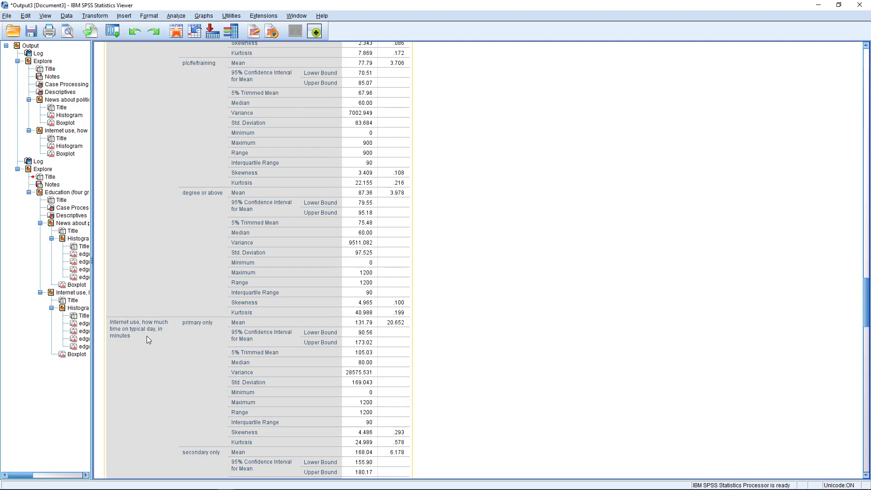
scroll(472, 349, down, 5)
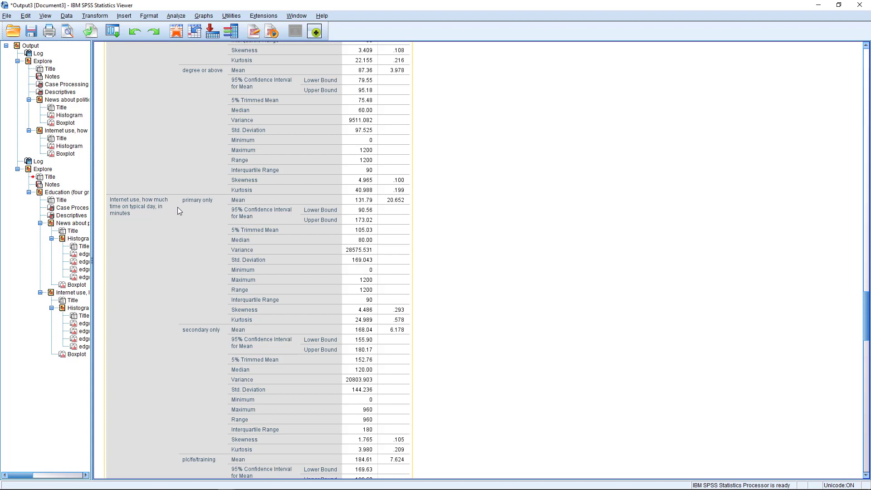
scroll(485, 260, down, 8)
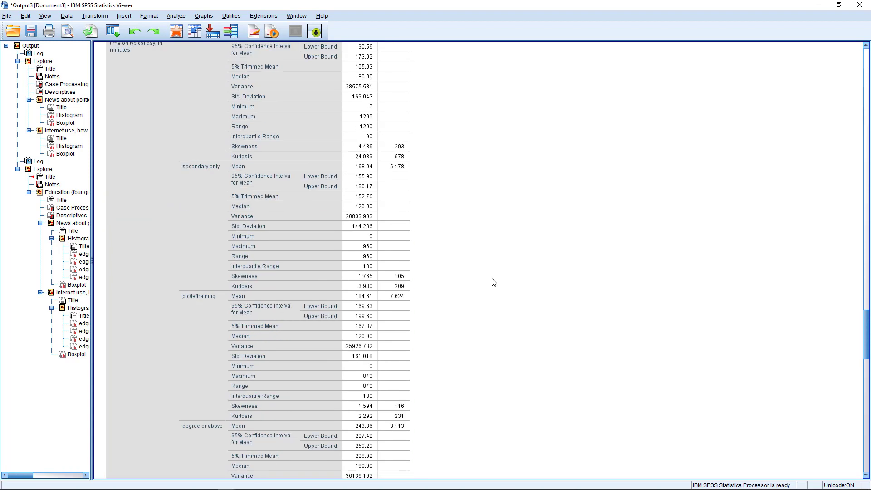
scroll(370, 395, up, 8)
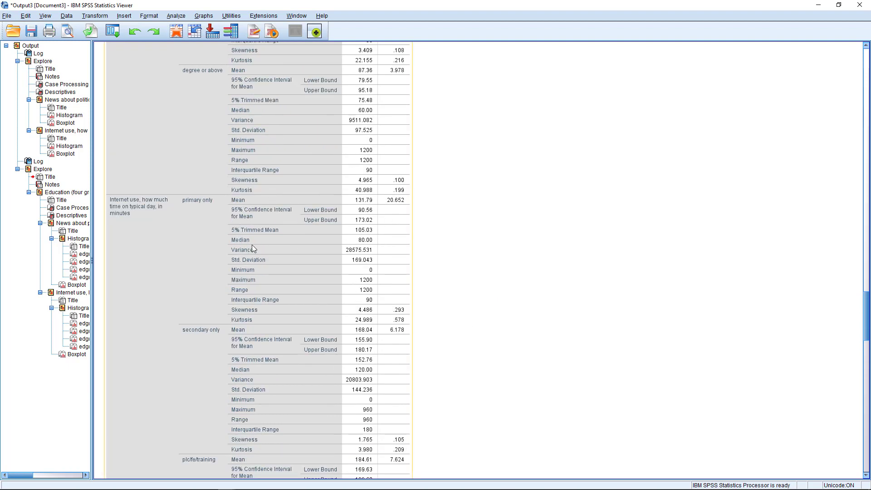
scroll(474, 275, down, 10)
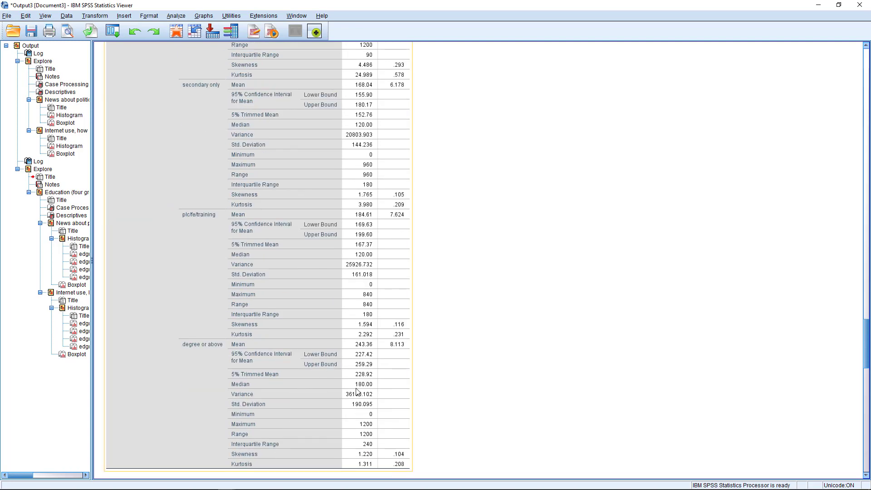
Step: Review the news consumption histograms and boxplot by education group, and the first internet use histograms
scroll(496, 252, down, 13)
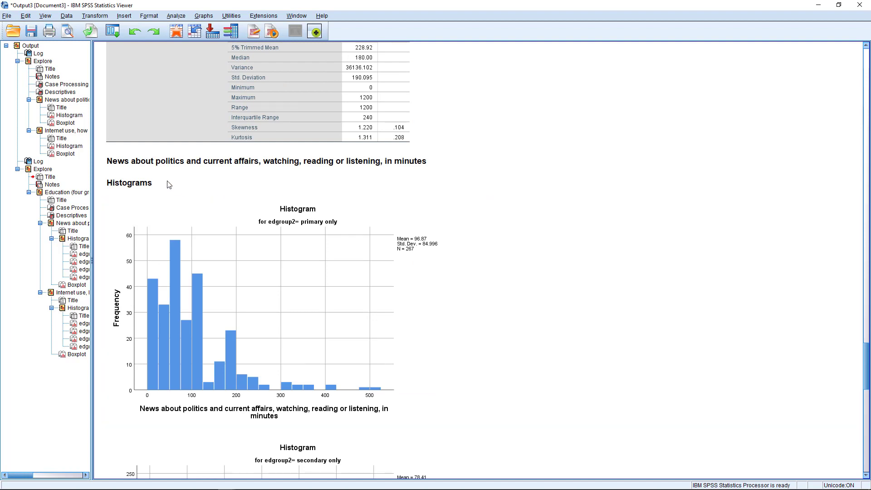
scroll(496, 217, down, 3)
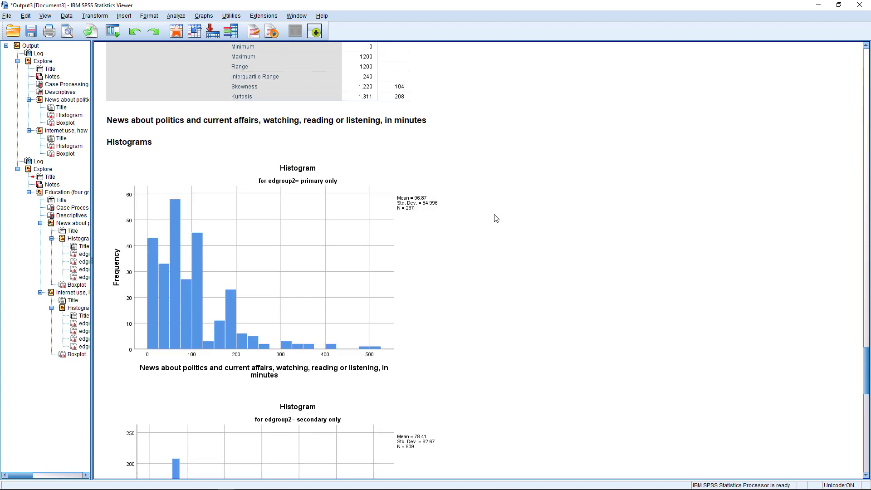
scroll(328, 215, down, 3)
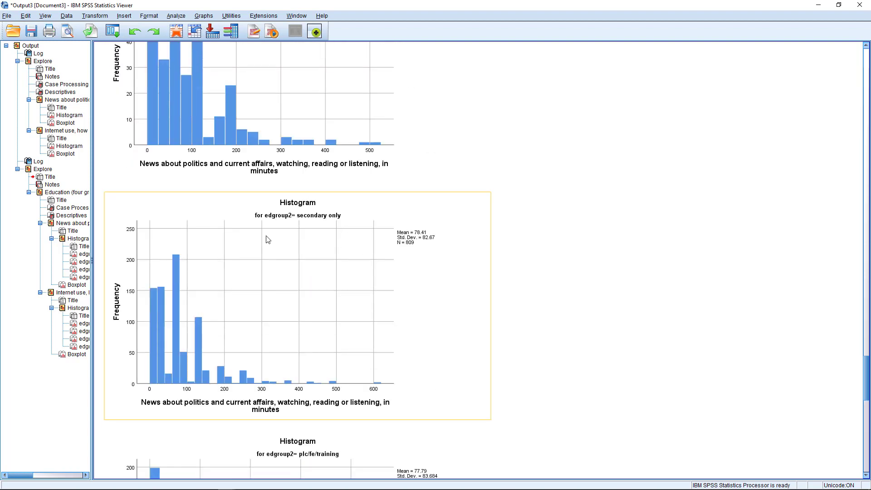
scroll(334, 268, down, 5)
scroll(300, 388, down, 3)
scroll(189, 325, down, 3)
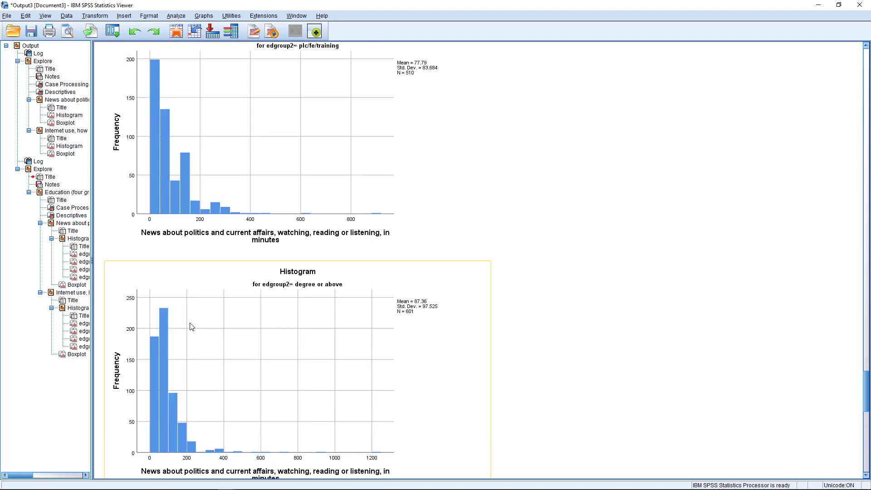
scroll(379, 320, down, 5)
scroll(410, 334, down, 3)
scroll(411, 334, down, 1)
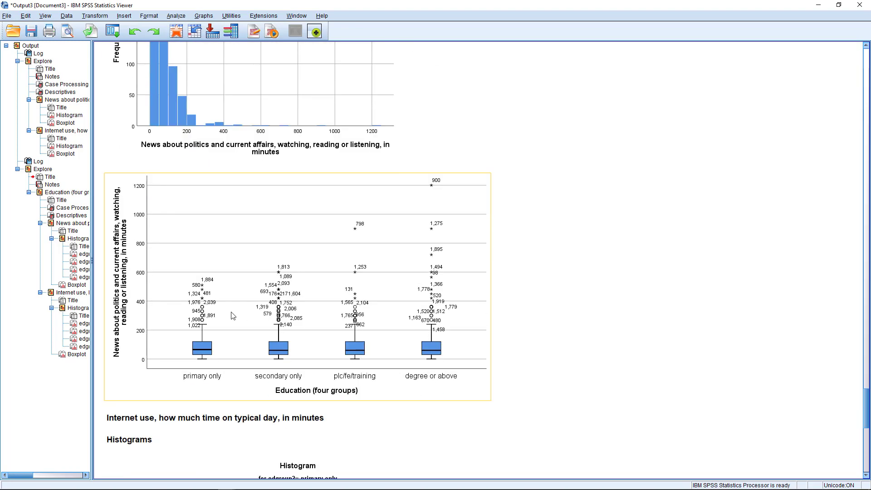
scroll(582, 335, down, 8)
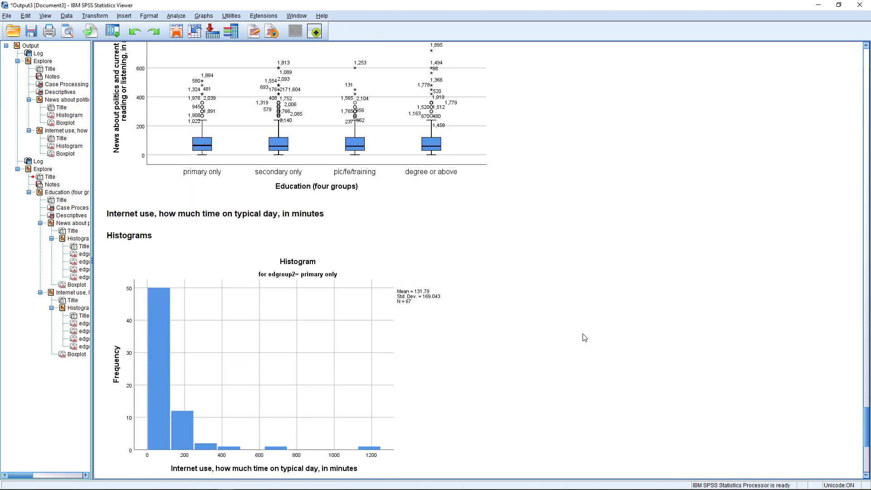
scroll(618, 277, down, 6)
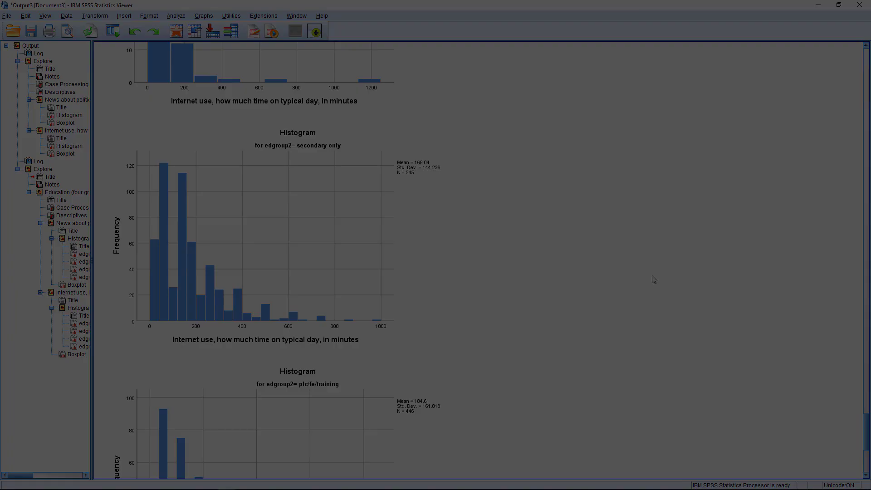